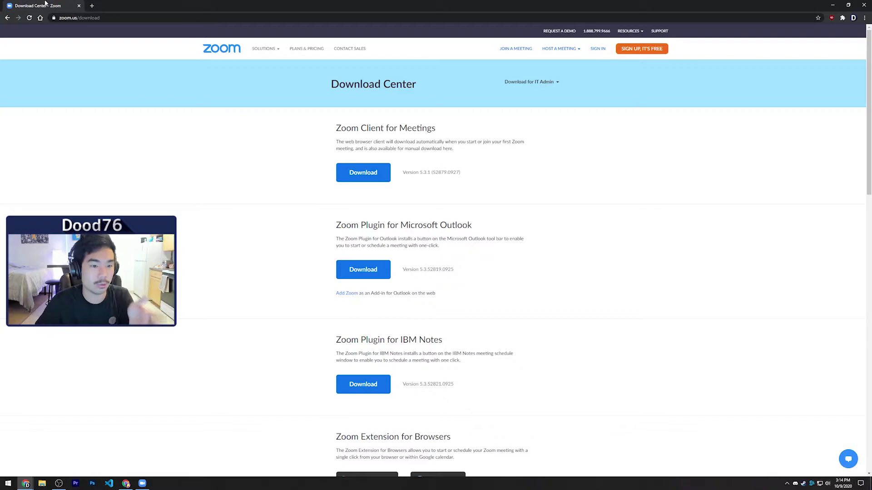
left_click(90, 4)
key("ctrl+Tab")
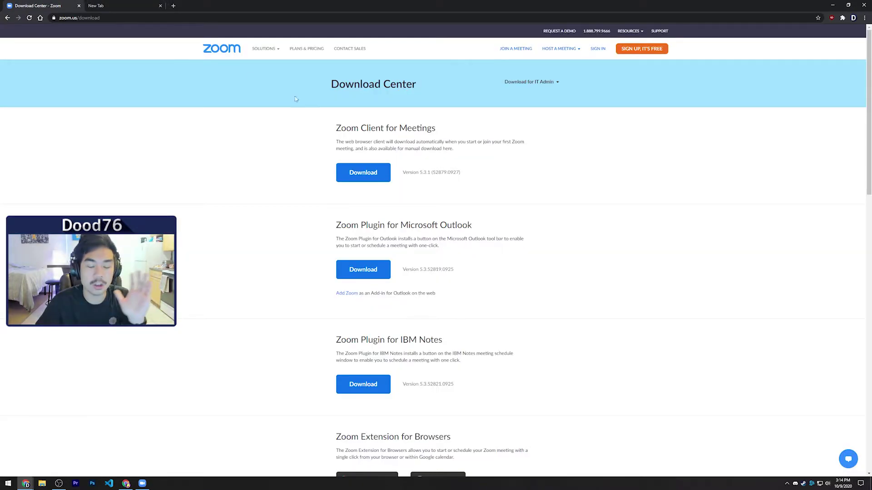
left_click(160, 5)
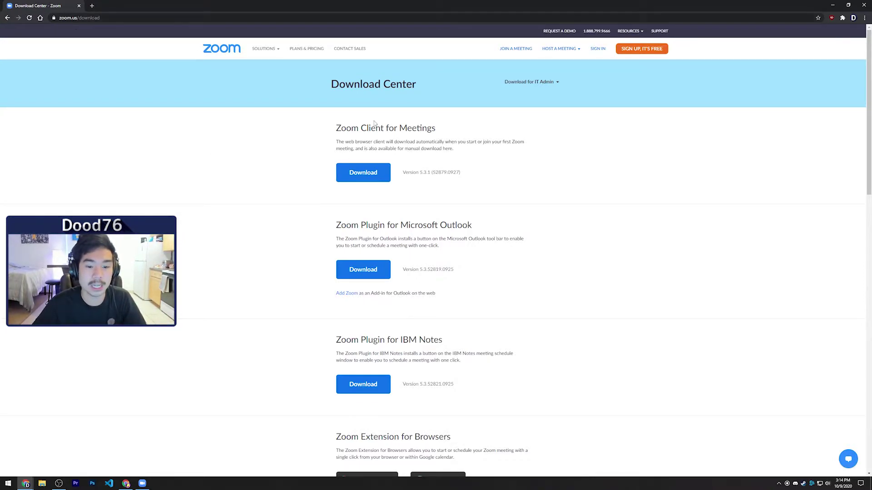
Step: Download the Zoom Client for Meetings from the Download Center
left_click_drag(334, 128, 463, 128)
left_click(372, 173)
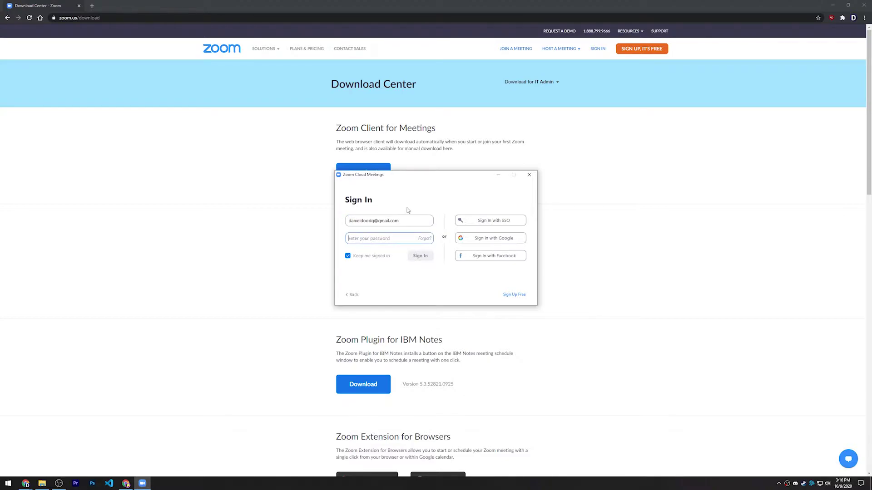
Step: Enter the account password in the Zoom Cloud Meetings sign-in window and sign in
type("**")
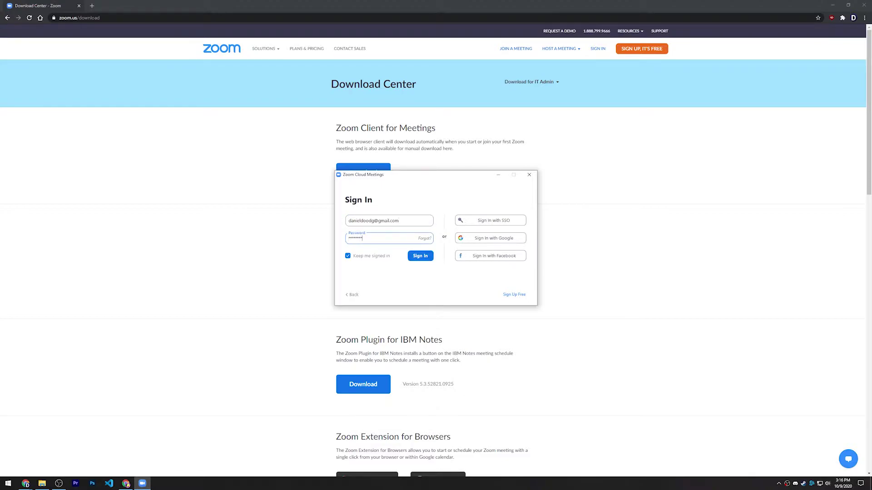
key("Return")
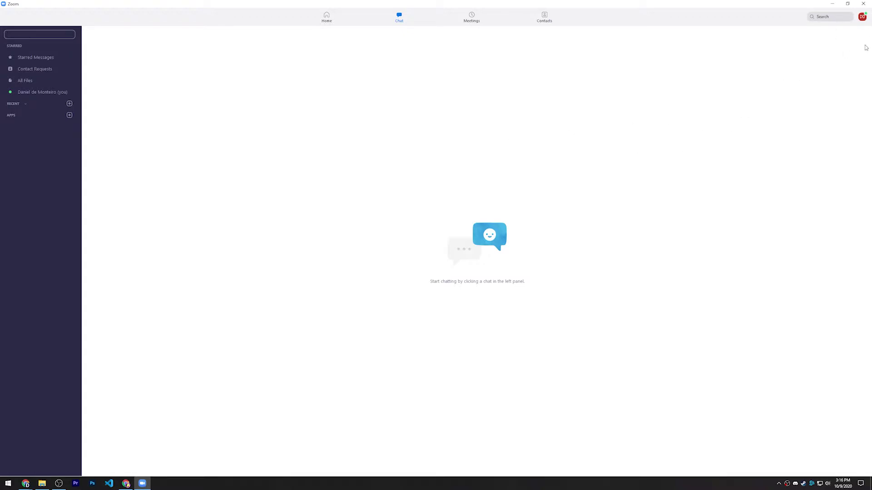
Step: Open the Zoom settings from the profile and display the Video settings
left_click(861, 17)
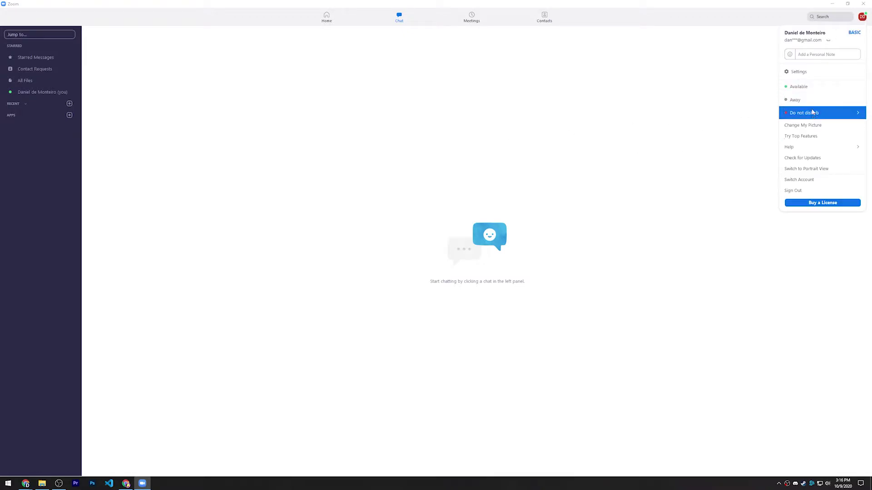
left_click(803, 72)
left_click_drag(368, 130, 389, 127)
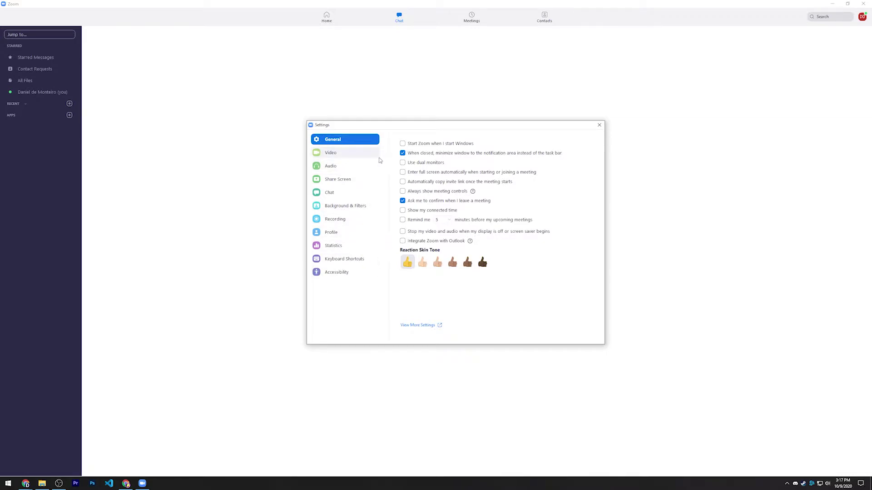
left_click(342, 154)
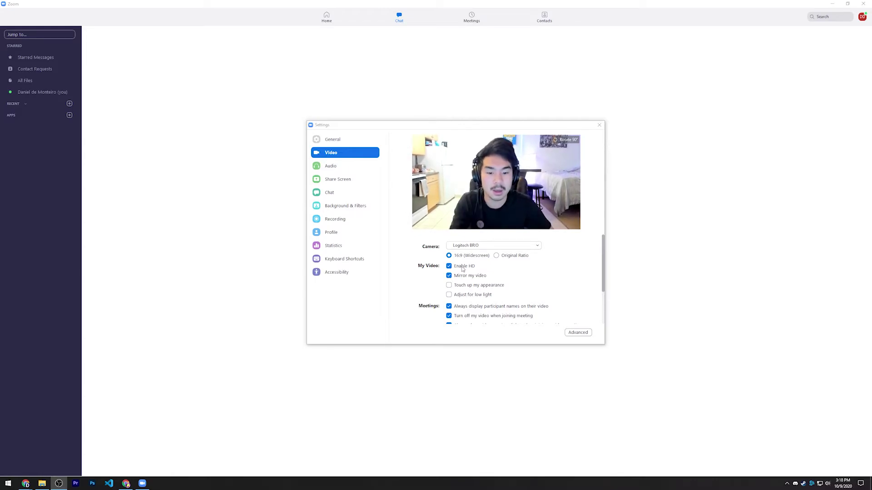
Step: Try the Touch up my appearance option on the camera preview and turn it off again
scroll(465, 271, "down", 1)
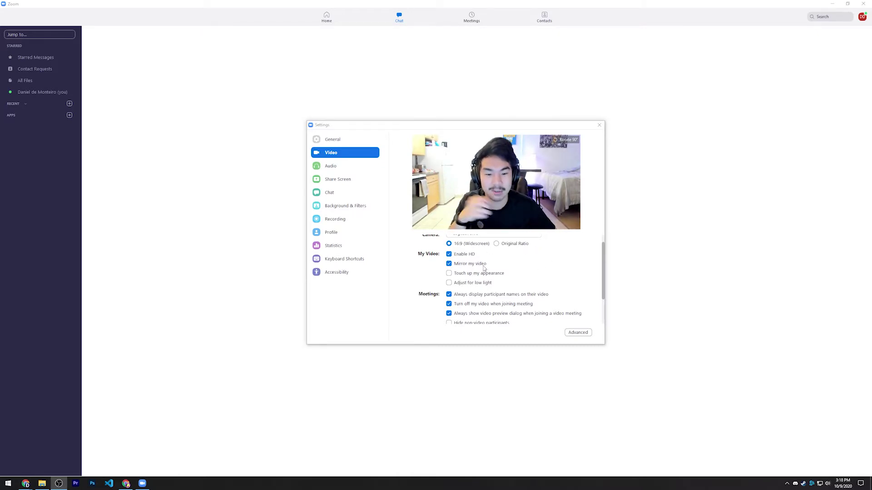
left_click(465, 274)
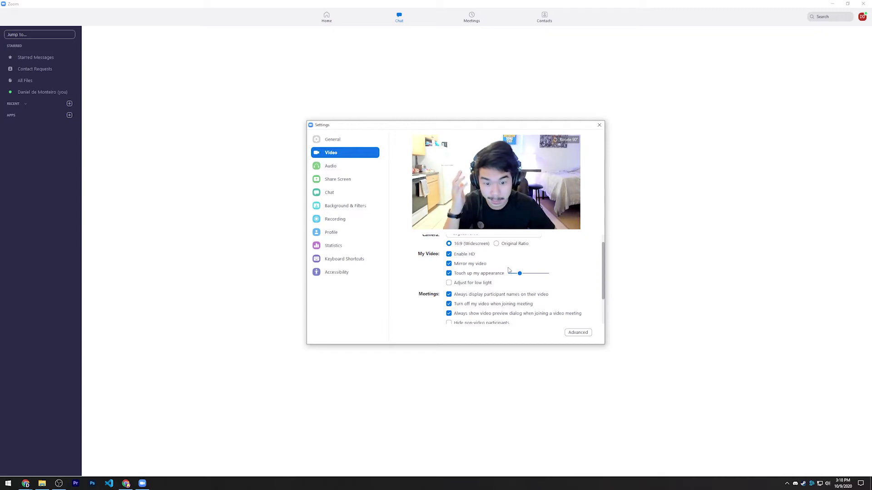
left_click(477, 275)
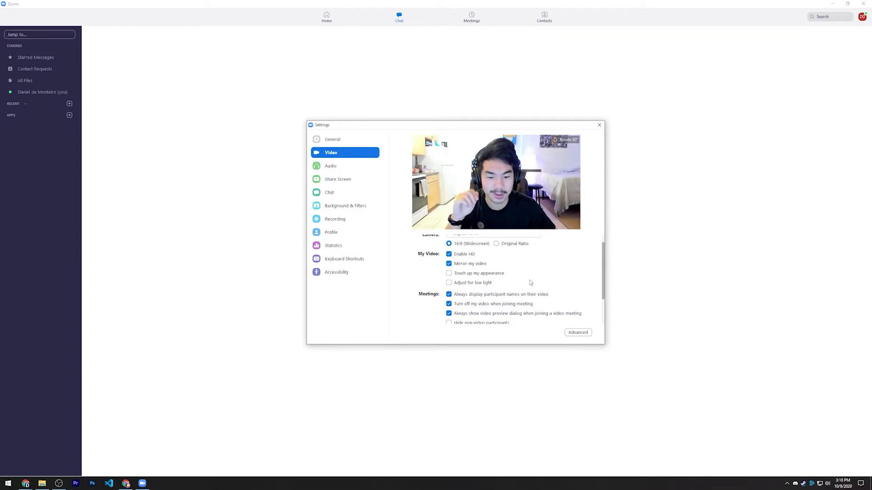
Step: Try Adjust for low light in Auto and Manual mode on the camera preview, and switch it off again
left_click(472, 284)
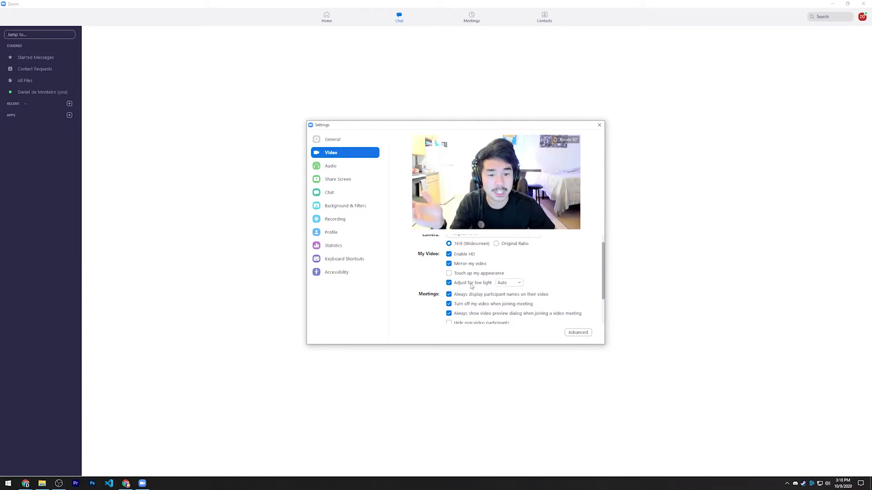
left_click(502, 283)
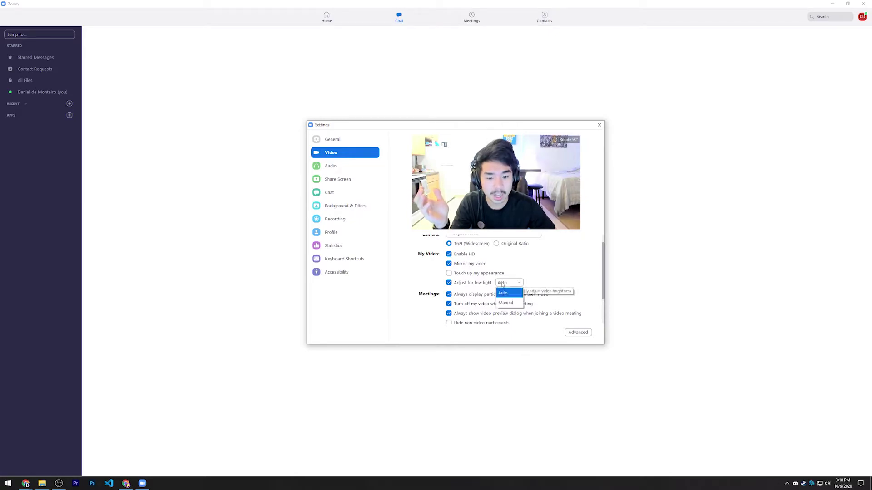
left_click(511, 284)
left_click(510, 283)
left_click(508, 302)
left_click(472, 284)
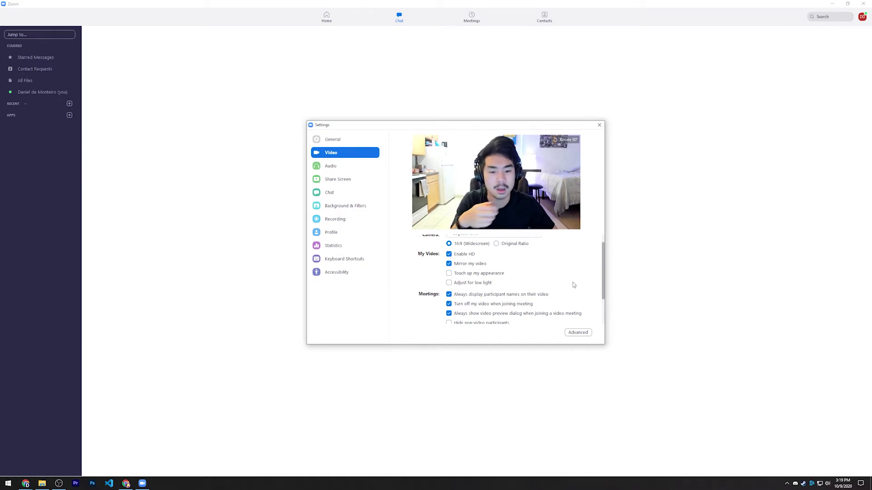
Step: Review the Meetings options in the Video settings, such as participant names, video when joining and spotlighting
scroll(573, 285, "down", 1)
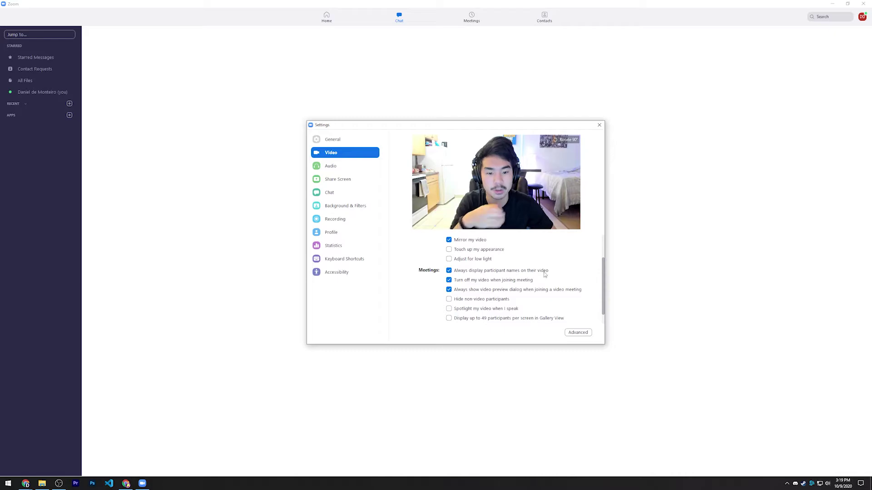
scroll(585, 277, "down", 1)
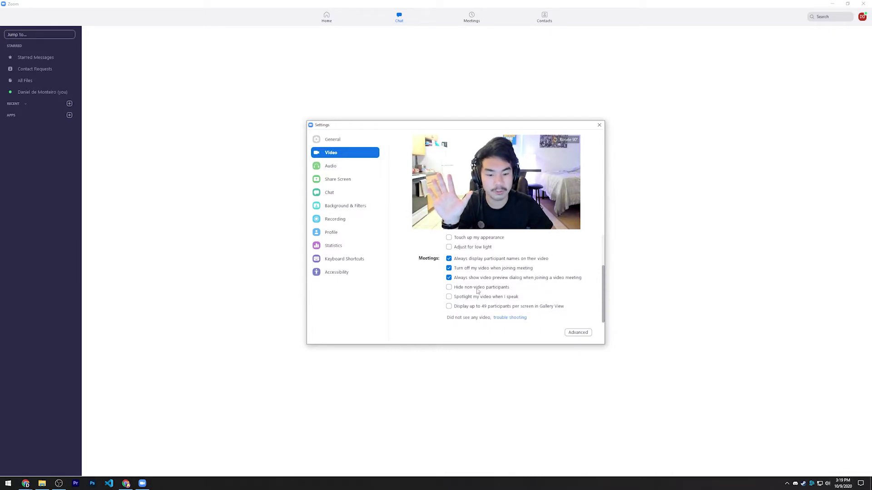
scroll(478, 275, "down", 1)
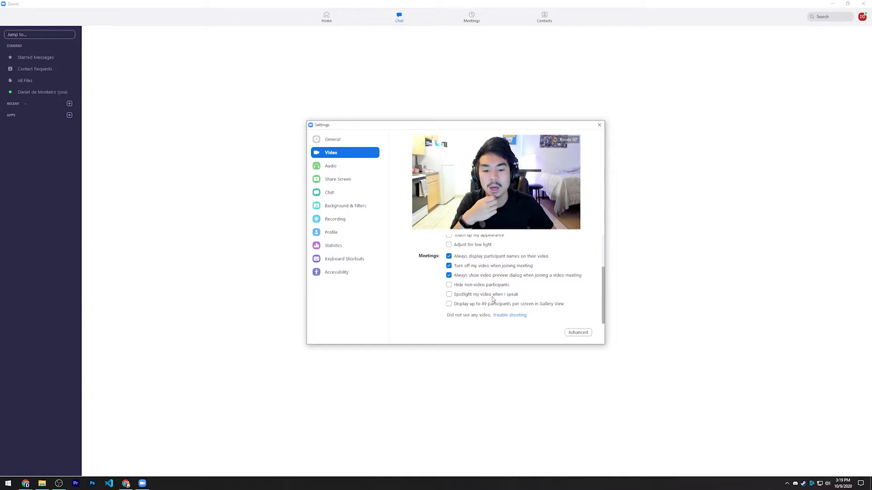
scroll(527, 293, "up", 3)
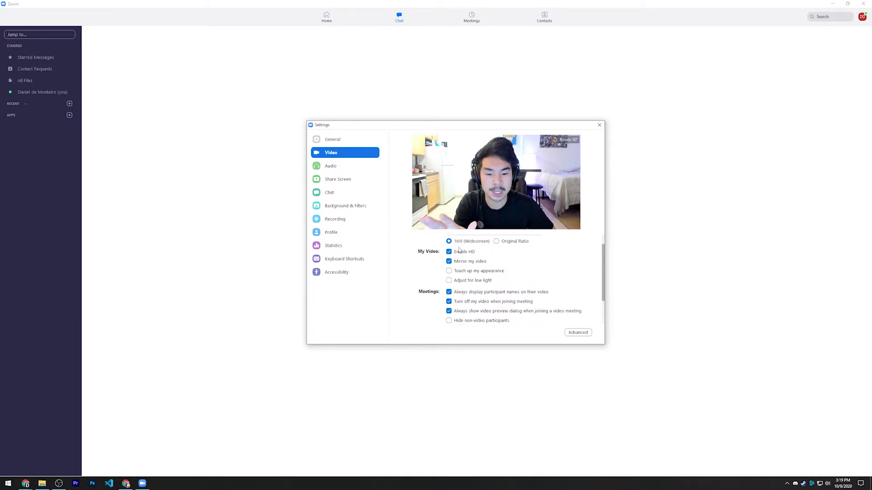
scroll(454, 277, "up", 1)
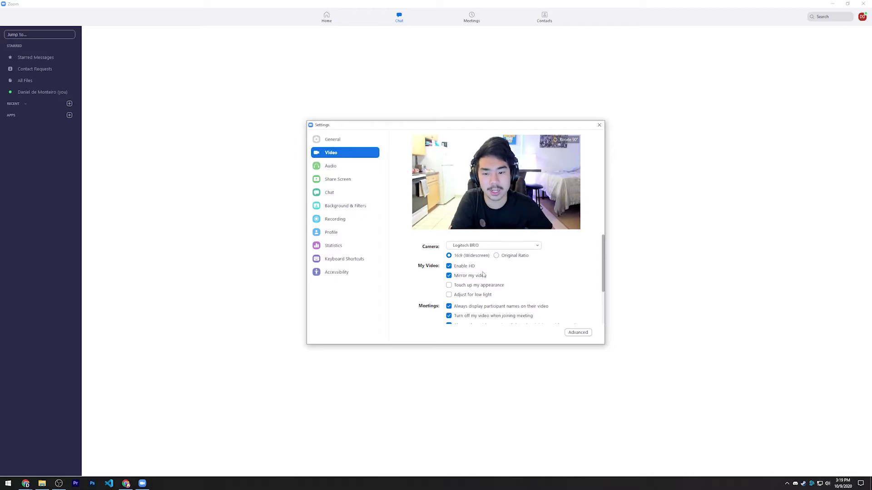
Step: Display the Audio settings, check the available speaker devices and run the speaker test
left_click(324, 167)
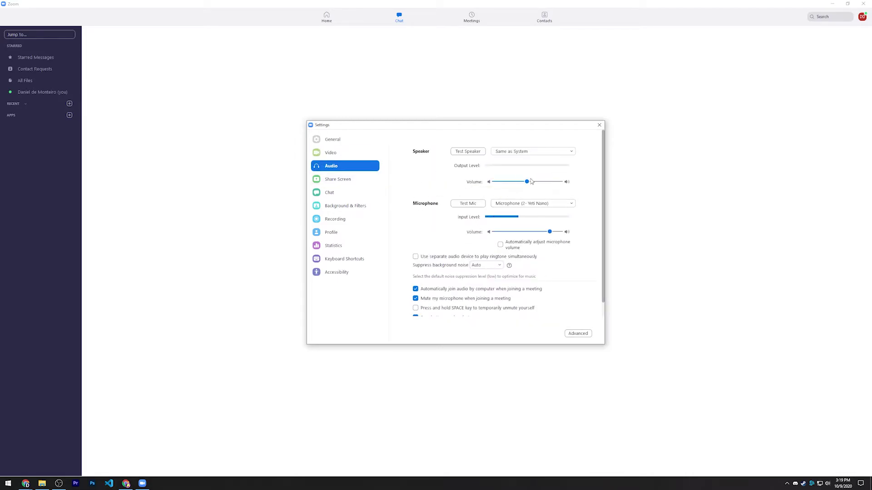
left_click(530, 155)
left_click(574, 147)
left_click(475, 156)
Step: Check the available microphone devices and run the microphone test
scroll(590, 214, "down", 1)
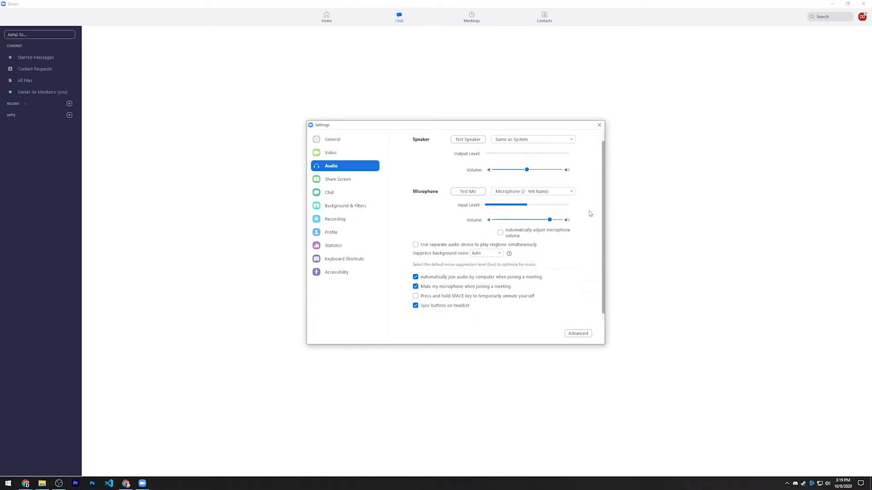
left_click(592, 195)
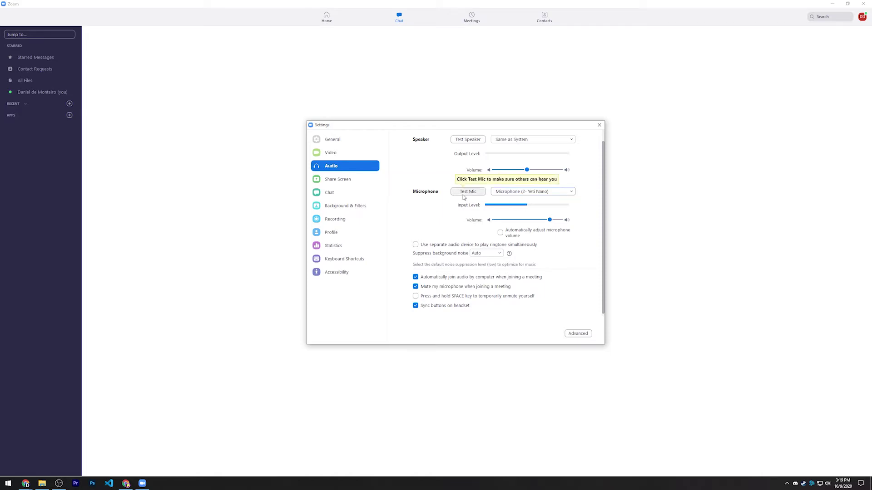
left_click(574, 195)
left_click(581, 195)
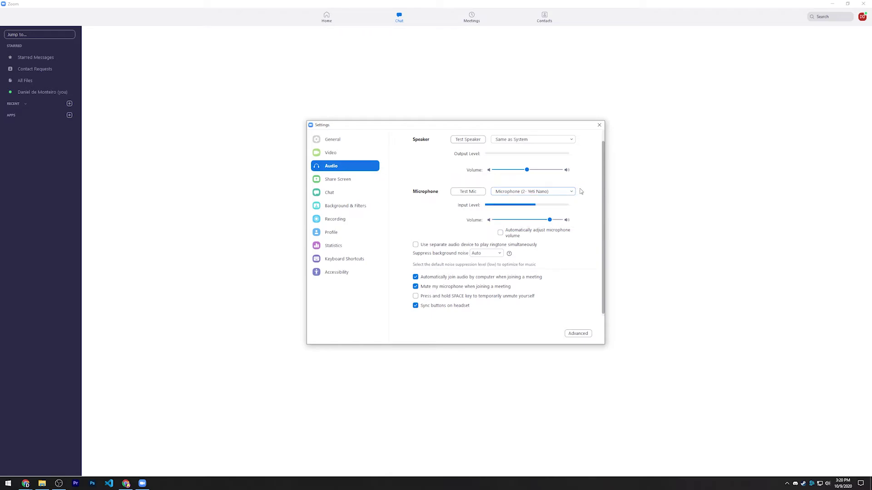
left_click(477, 191)
Step: Try automatic microphone volume adjustment and turn it off again
left_click(500, 232)
left_click(500, 233)
Step: Read the help for background noise suppression, and recheck the Video settings before returning to the Audio settings
scroll(580, 226, "down", 1)
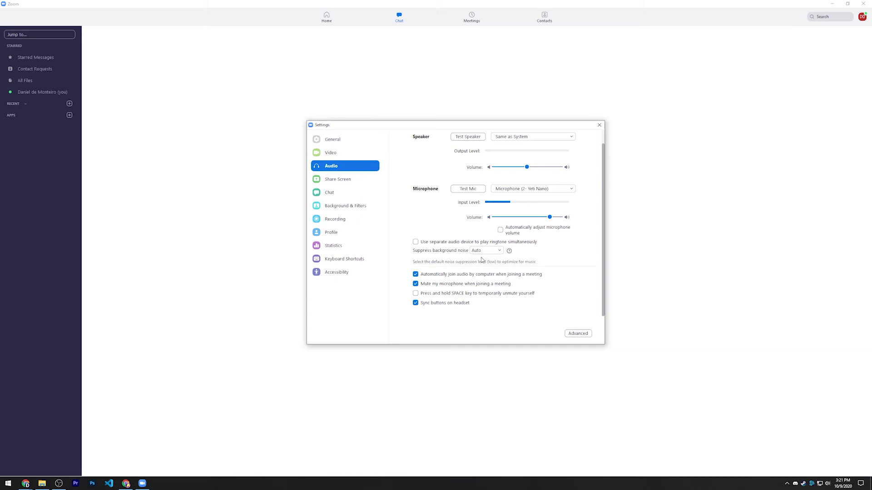
mouse_move(509, 251)
scroll(500, 305, "up", 1)
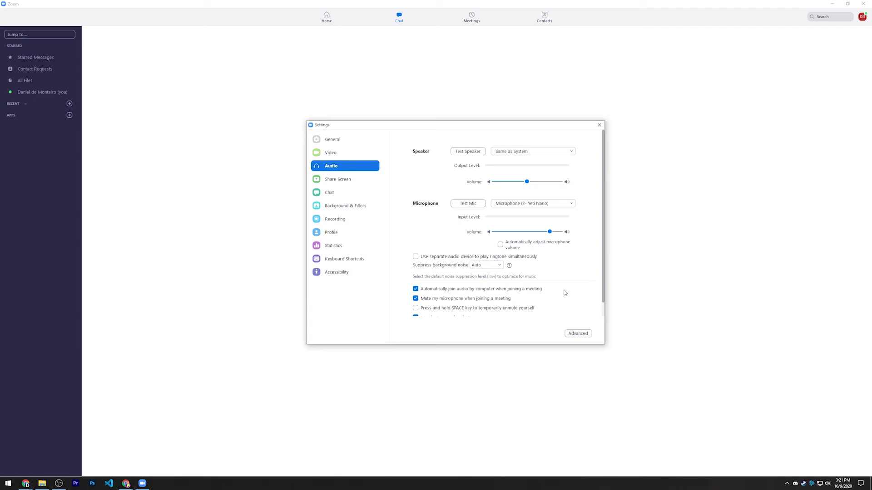
left_click(343, 153)
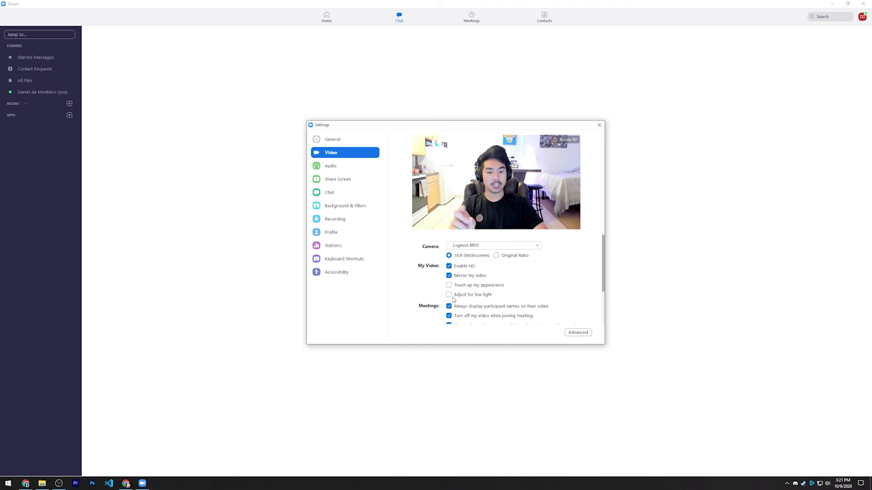
left_click(350, 167)
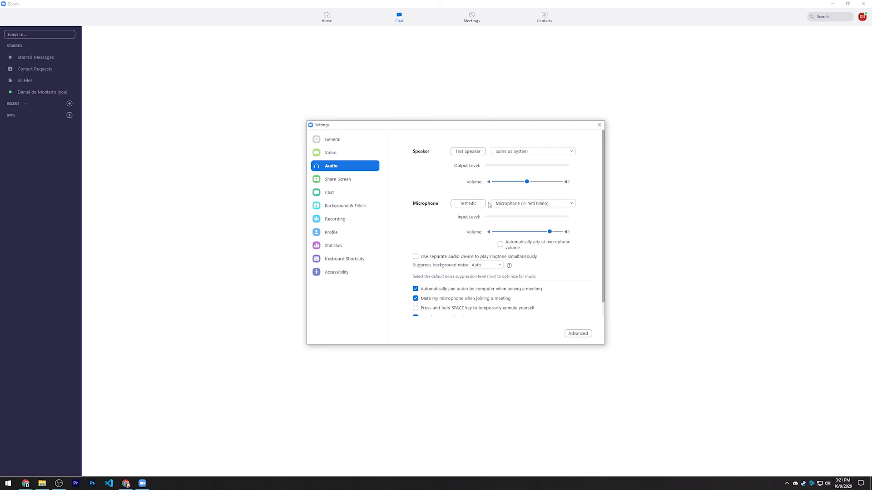